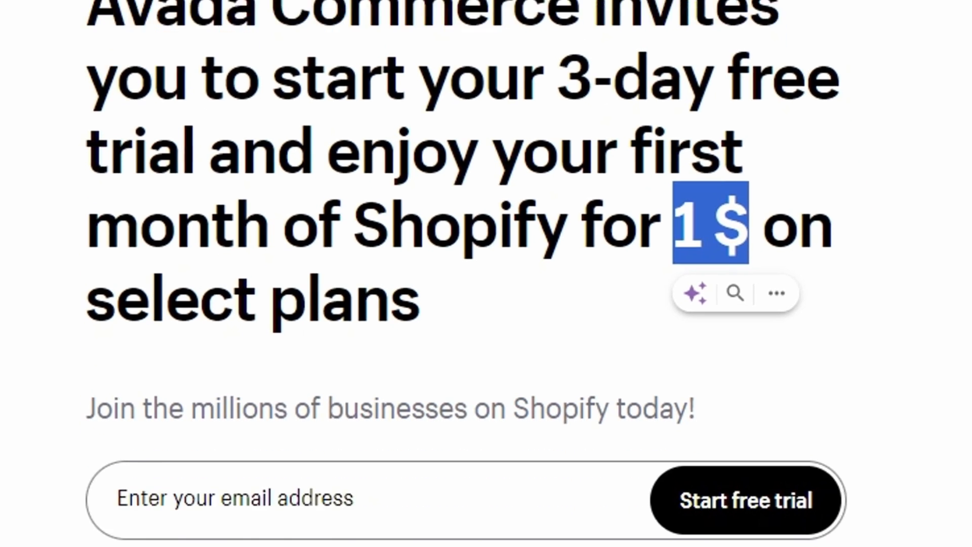
text(gmail.com)
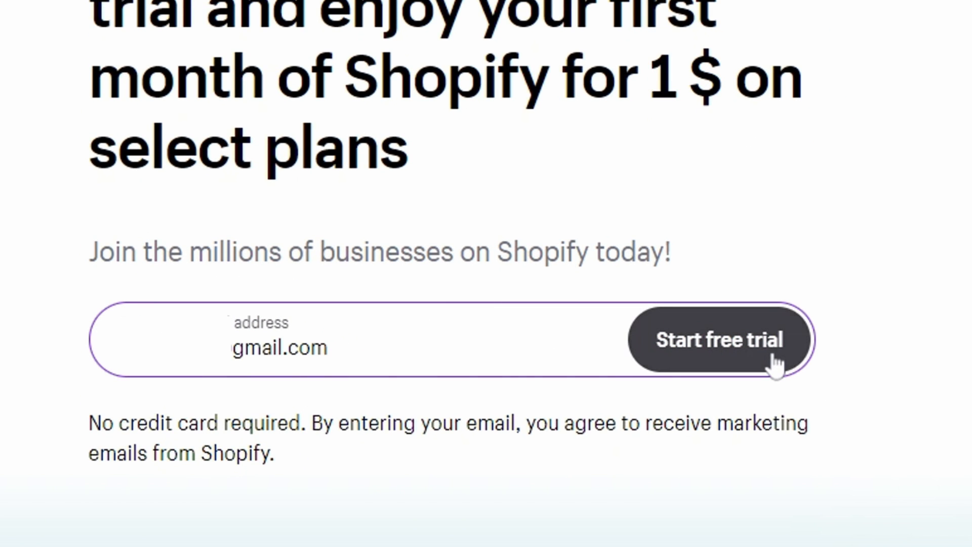
Start the free trial with the entered email address
click(775, 365)
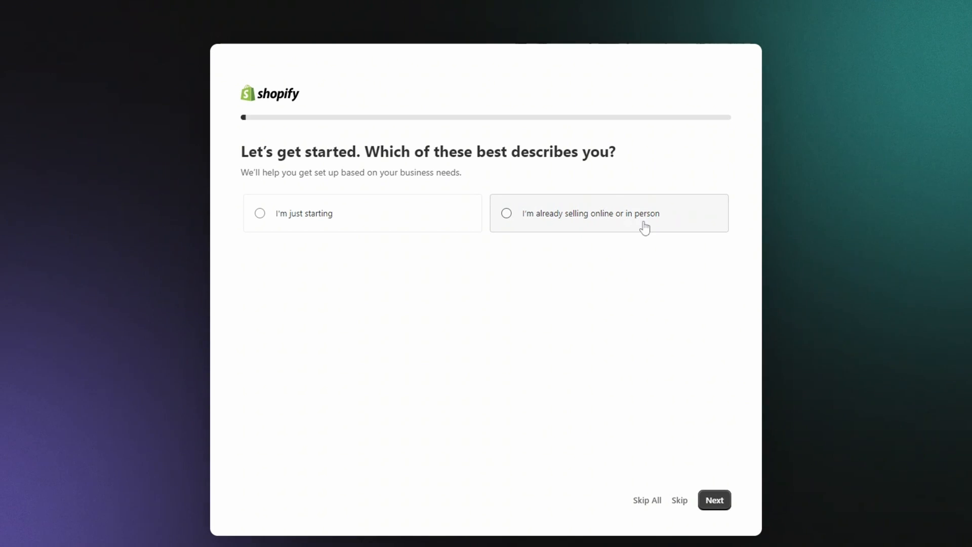
Answer "I'm just starting" (after first picking already selling) and continue
click(507, 216)
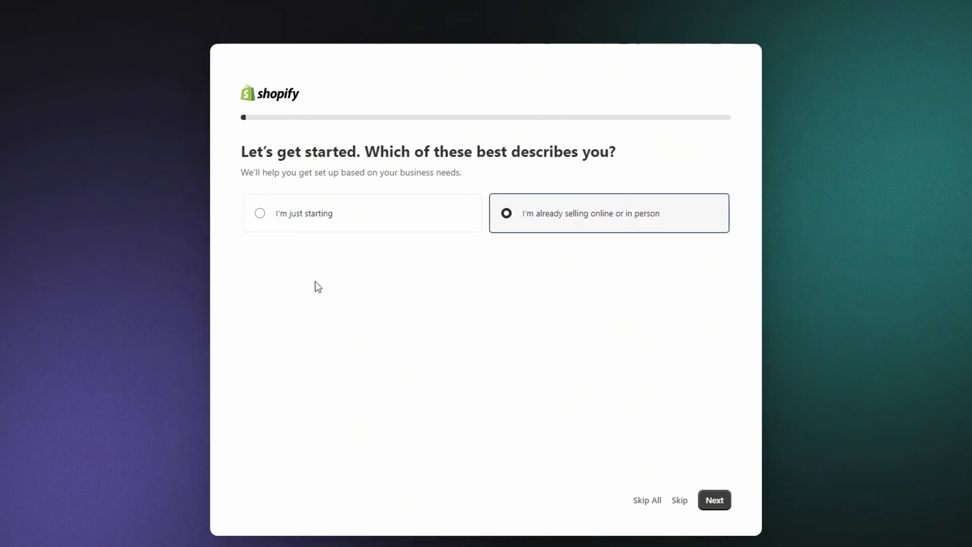
click(260, 216)
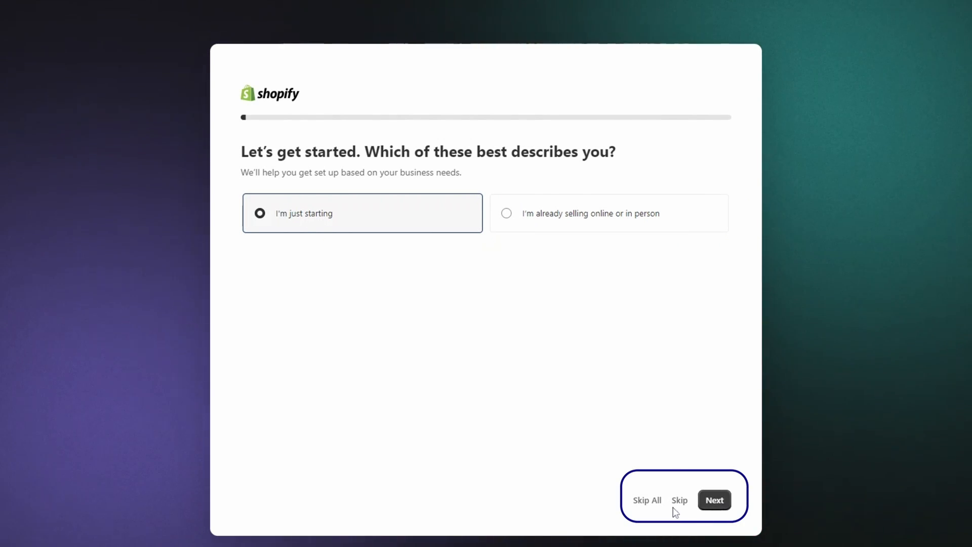
click(714, 504)
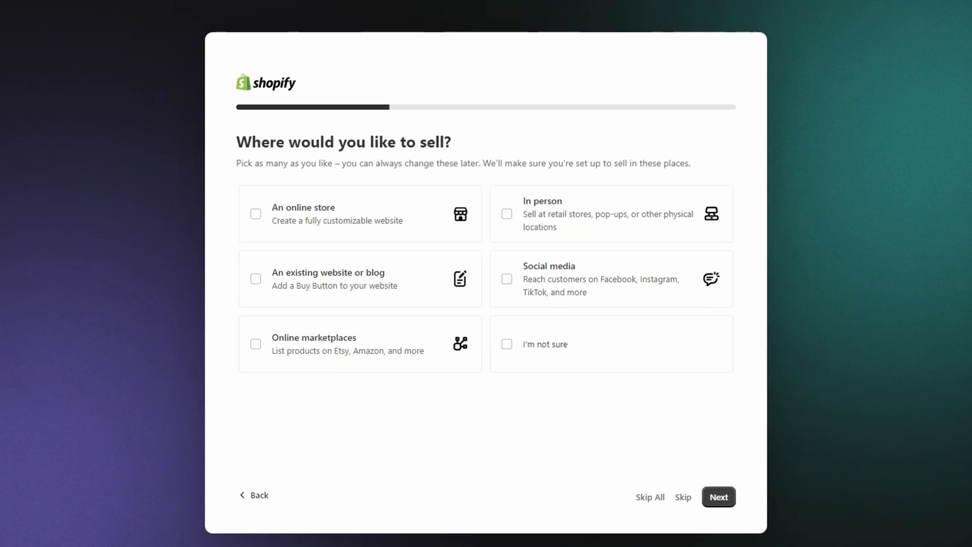
Tick online store, existing website or blog, online marketplaces, in person and social media, then continue
click(257, 217)
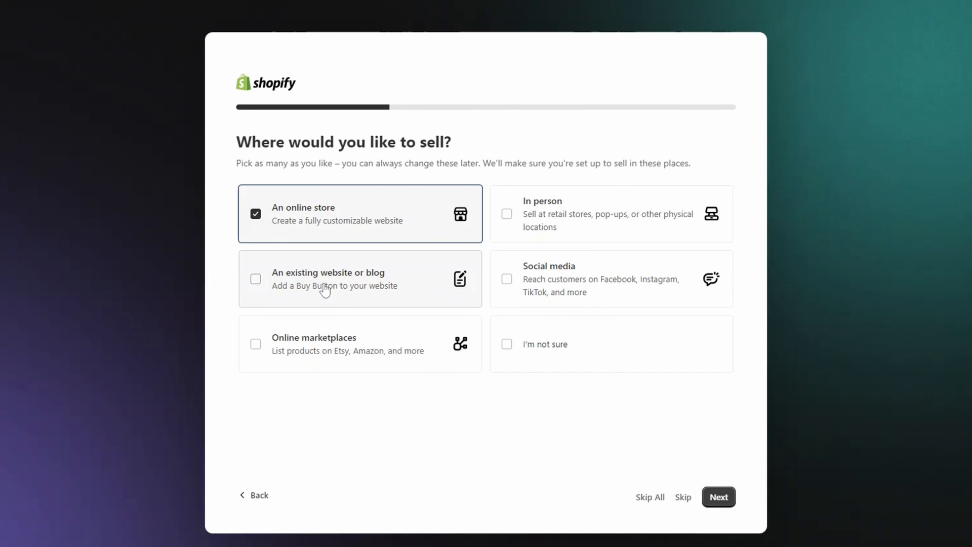
click(256, 280)
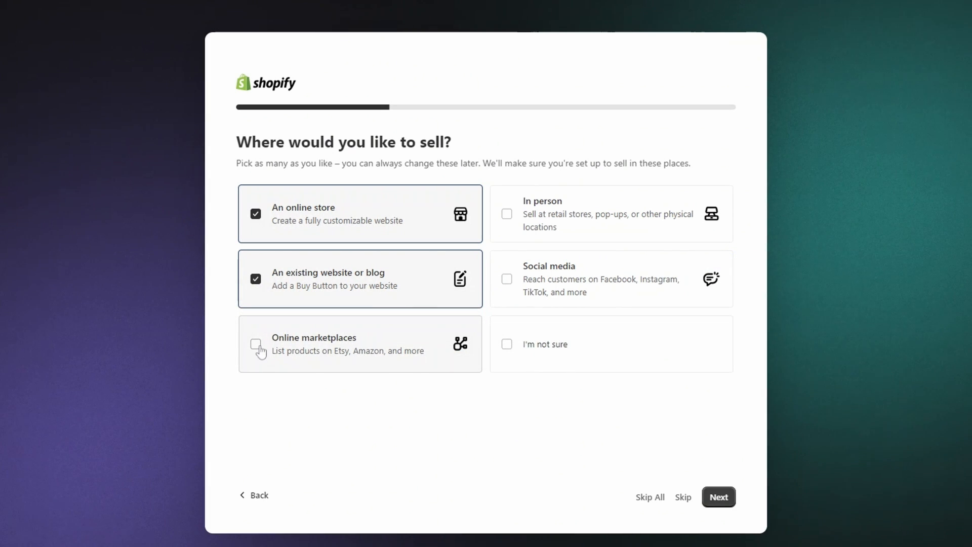
click(260, 350)
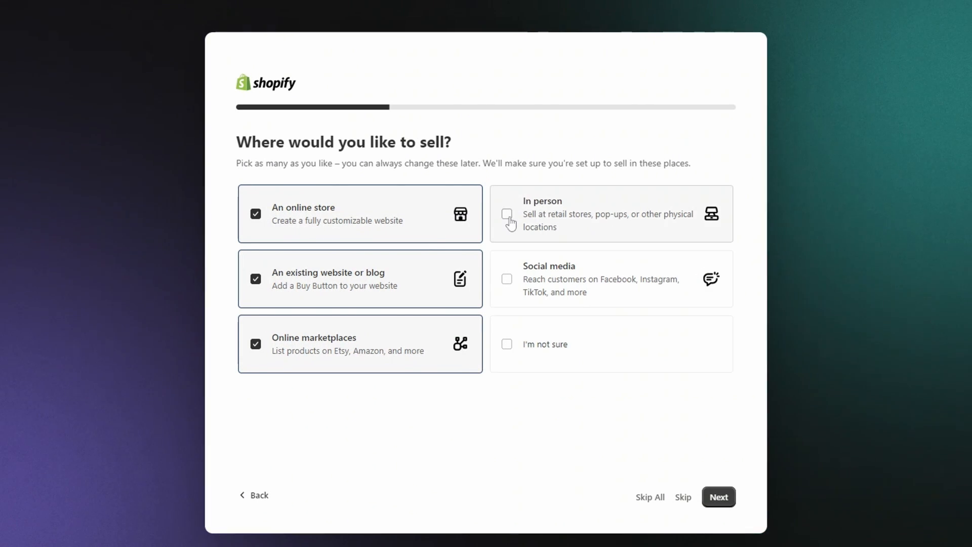
click(510, 223)
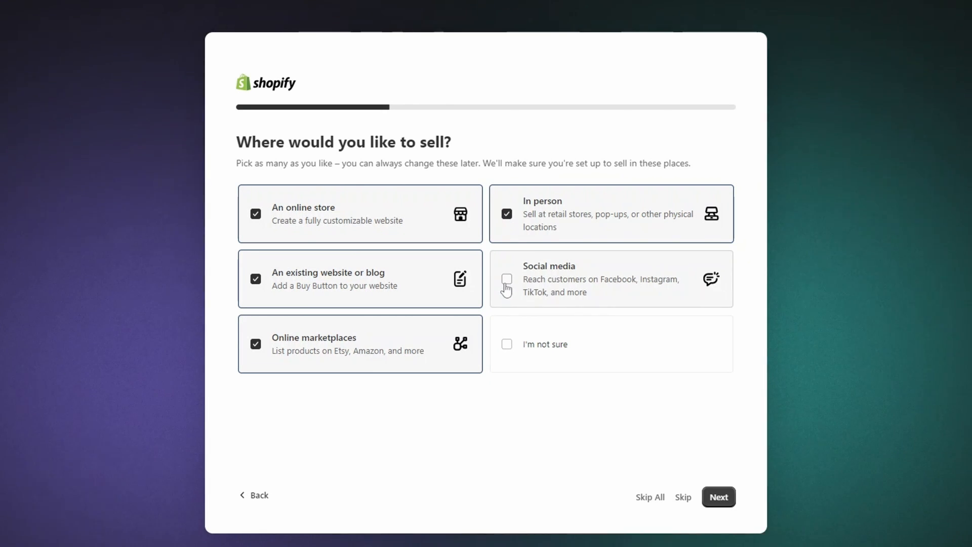
click(507, 281)
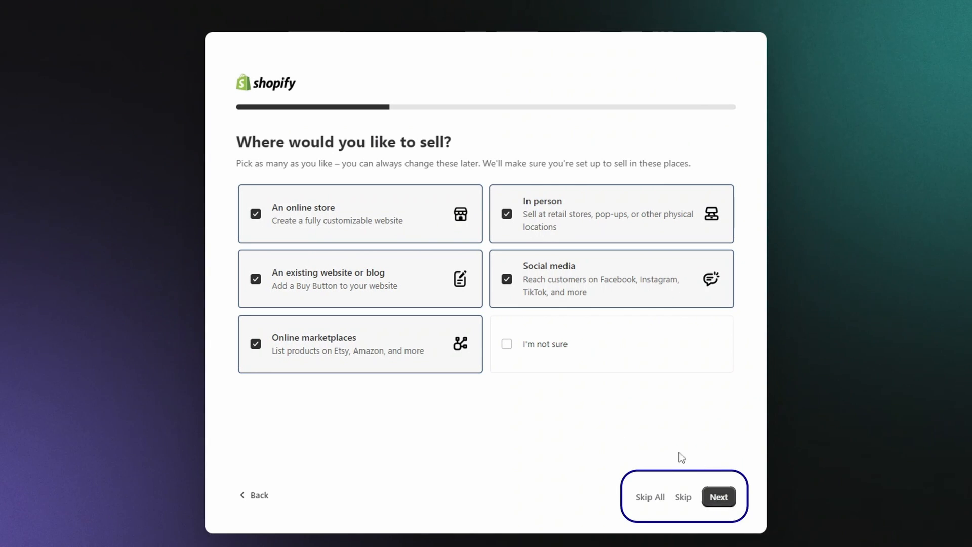
click(714, 499)
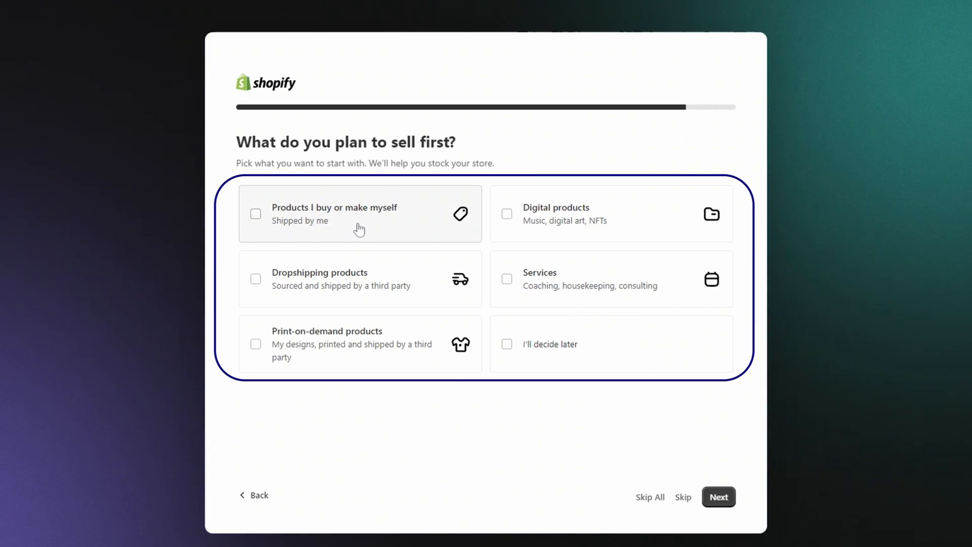
Tick all six product types including dropshipping, print-on-demand, digital, services and "I'll decide later", then continue
click(257, 215)
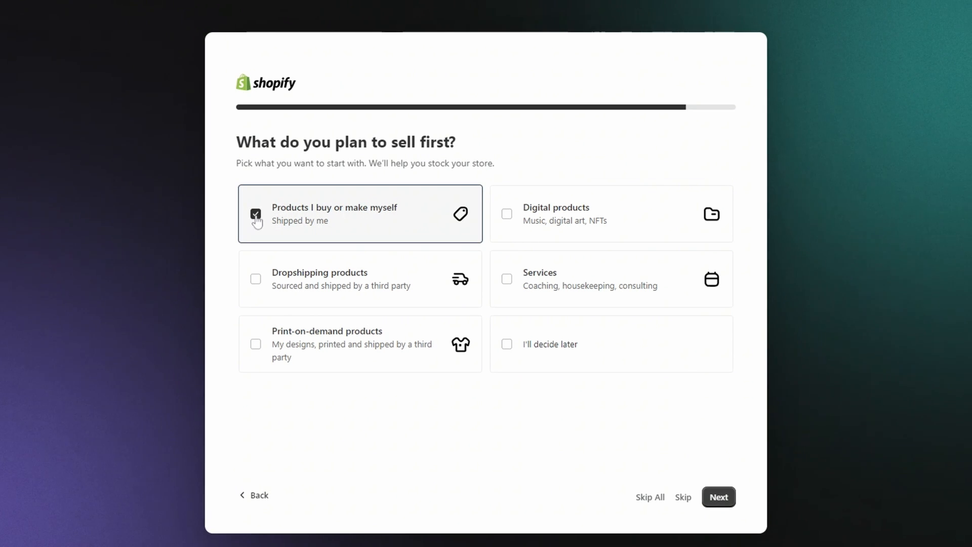
click(257, 280)
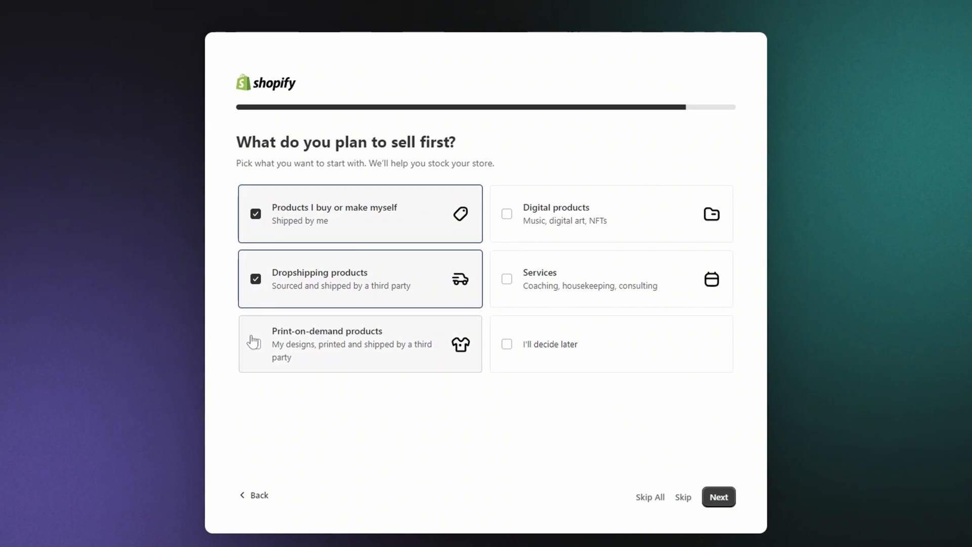
click(255, 343)
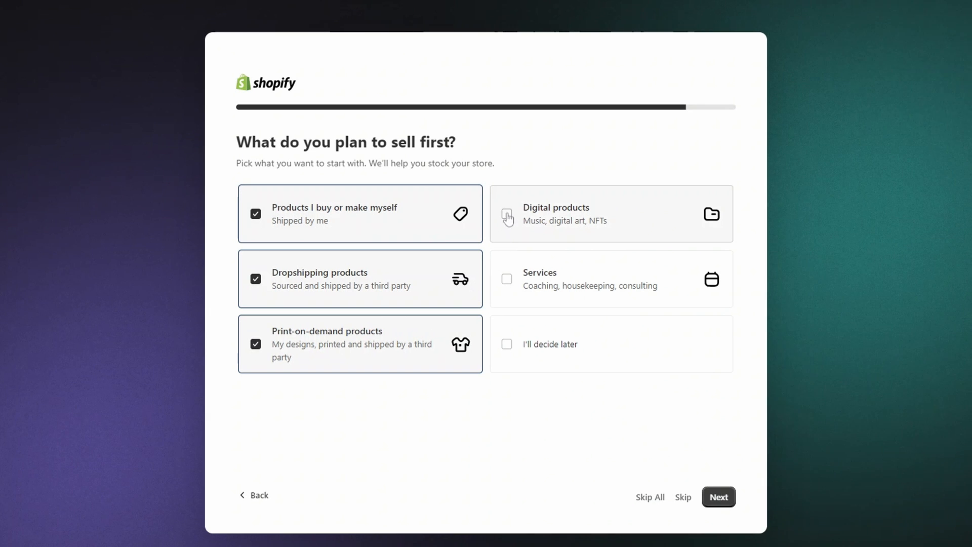
click(508, 215)
click(506, 280)
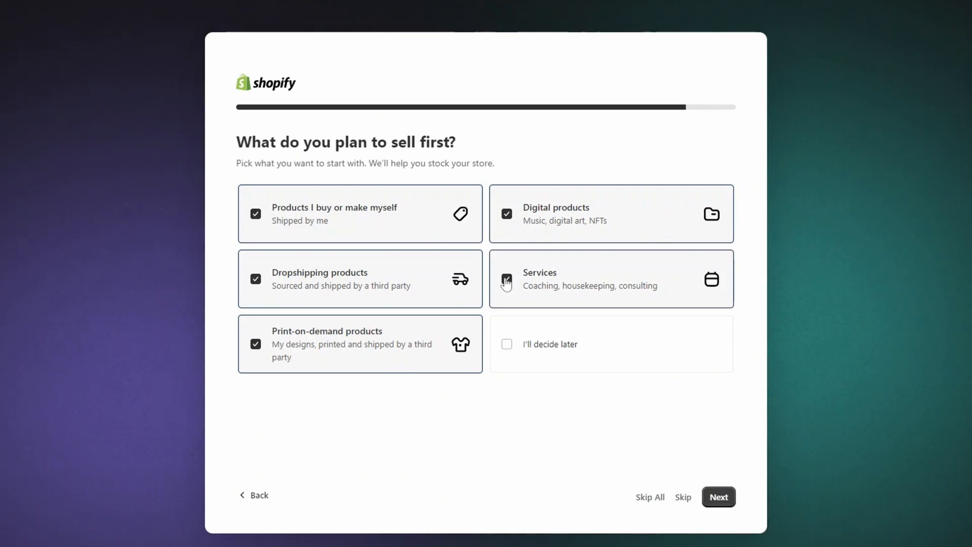
click(508, 345)
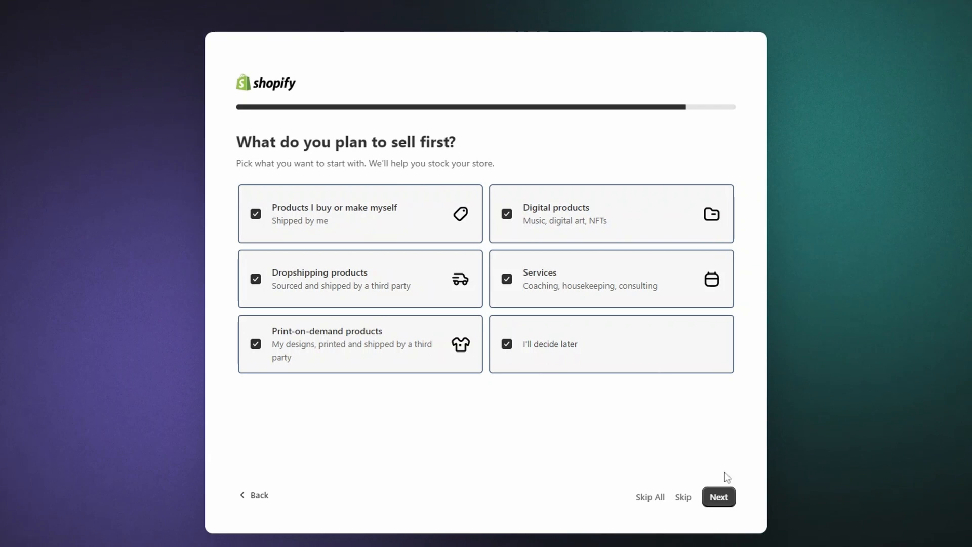
click(715, 498)
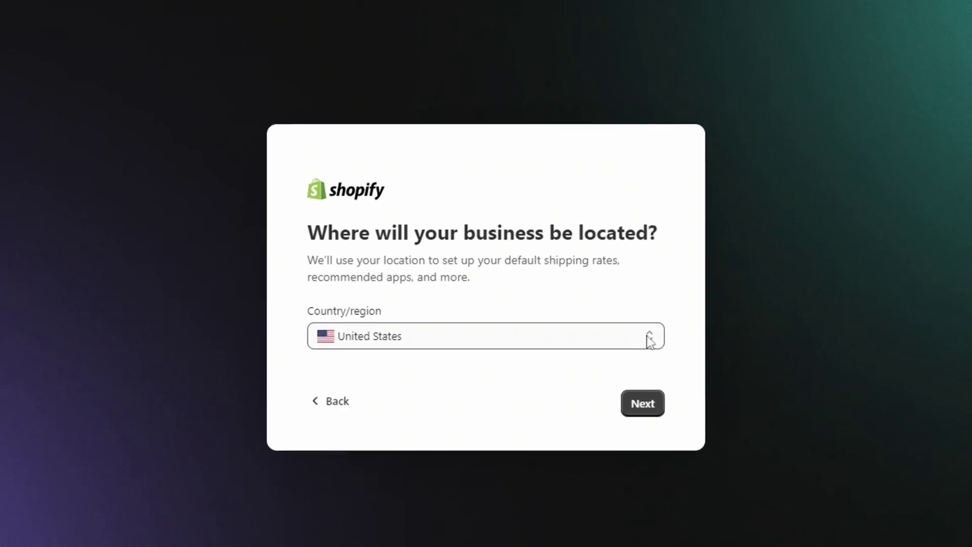
Keep United States as the business country/region and continue to account creation
click(612, 324)
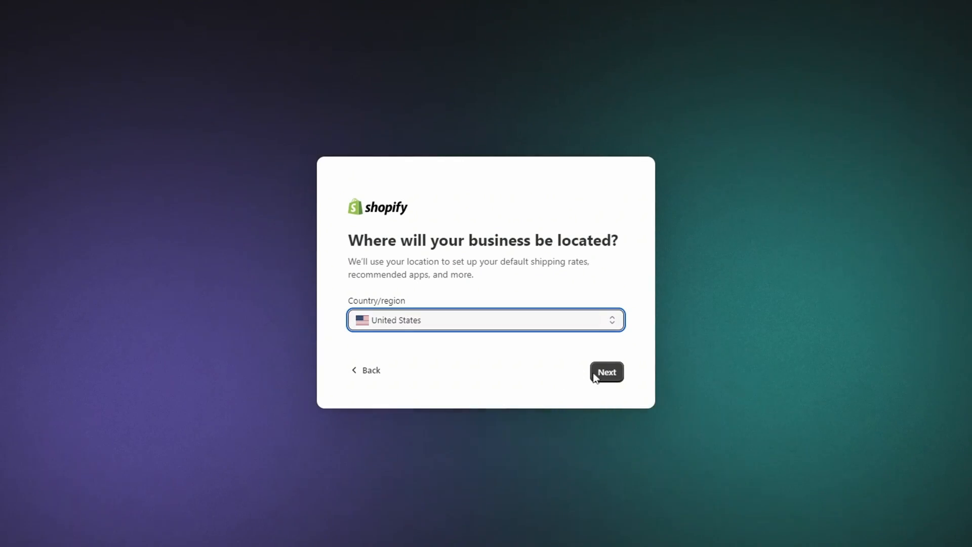
click(605, 373)
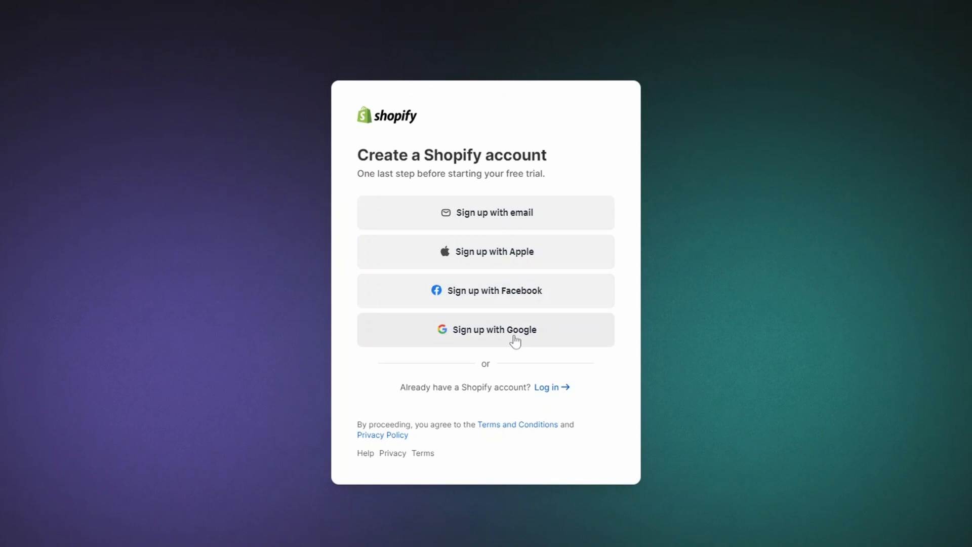
Sign up with email and password and create the Shopify account
click(544, 219)
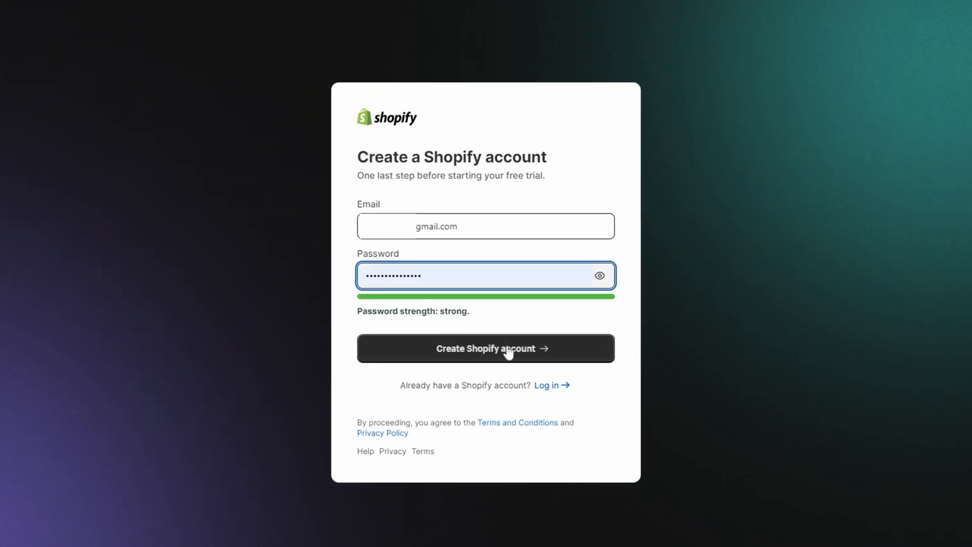
click(508, 351)
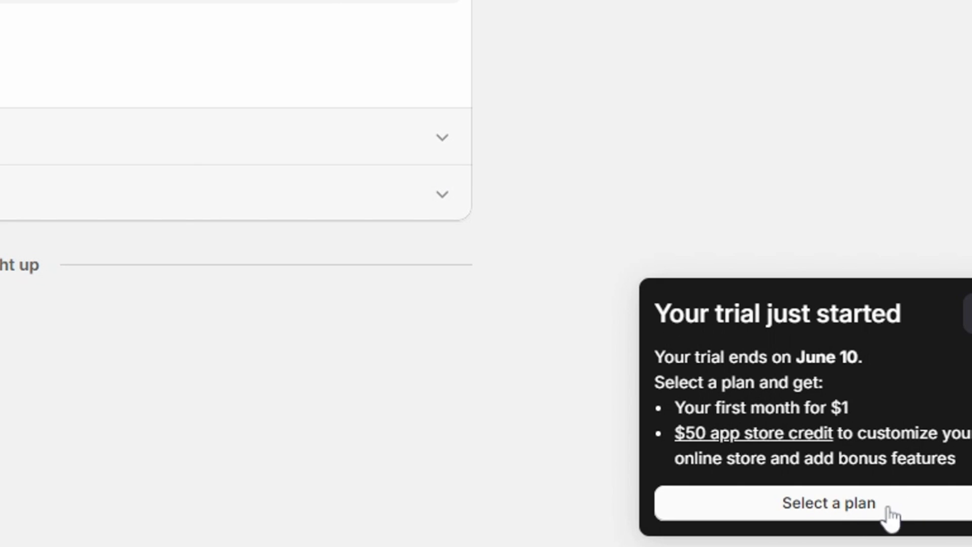
Select a paid plan from the trial notice to reach the Basic plan checkout
click(835, 520)
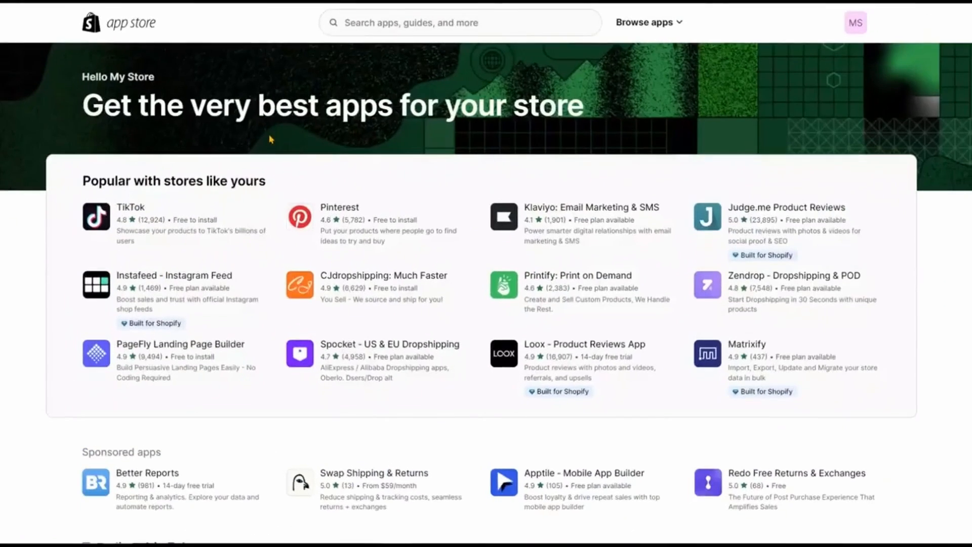
scroll(270, 140, down, 2)
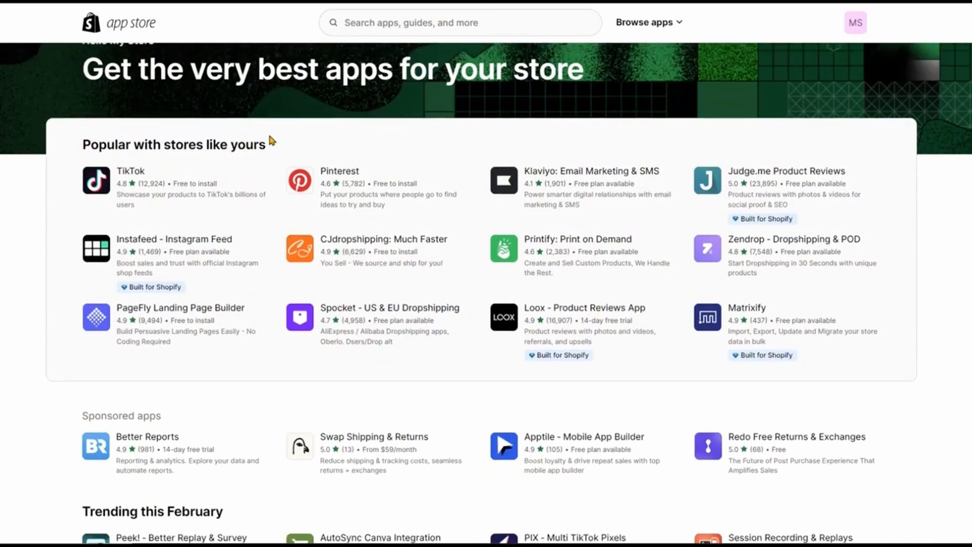
scroll(270, 141, down, 3)
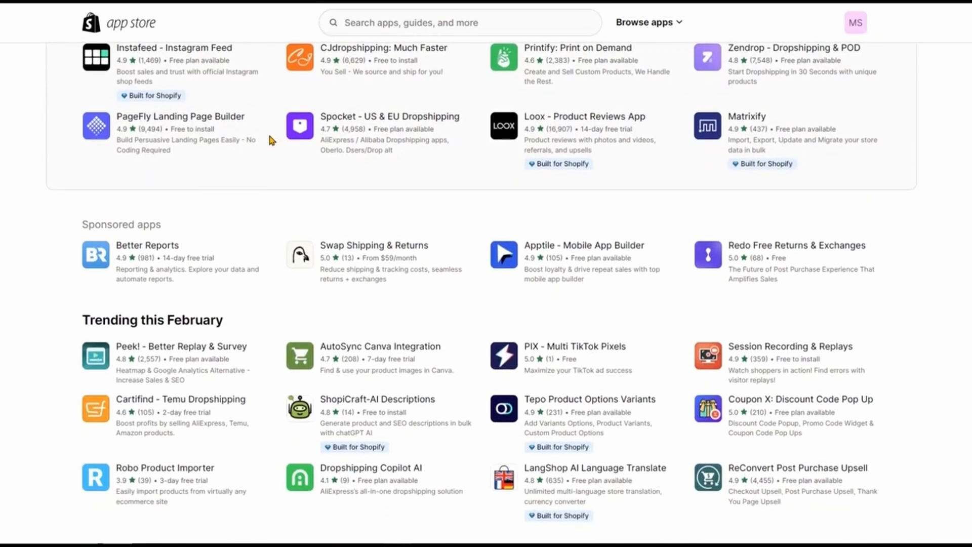
scroll(270, 140, down, 2)
scroll(270, 140, down, 2)
scroll(271, 142, down, 2)
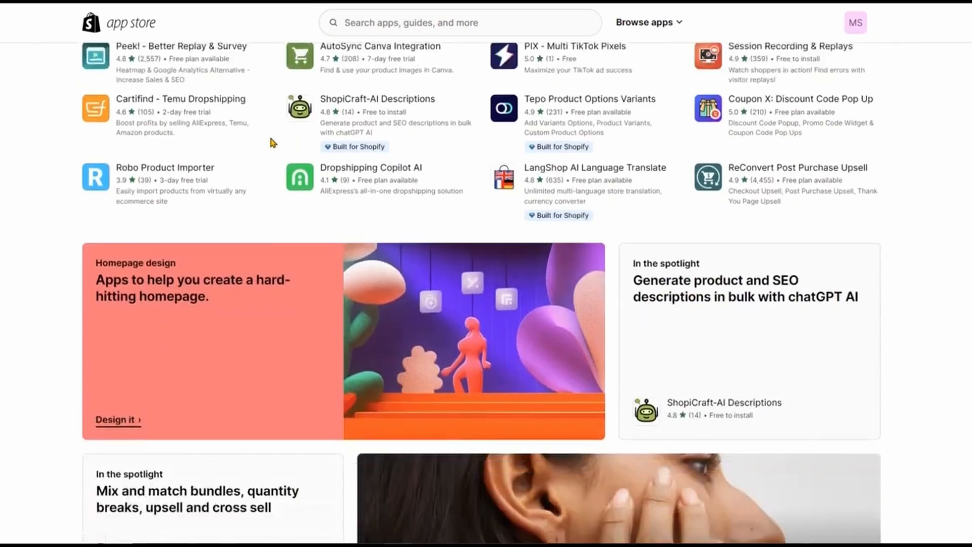
scroll(271, 142, down, 1)
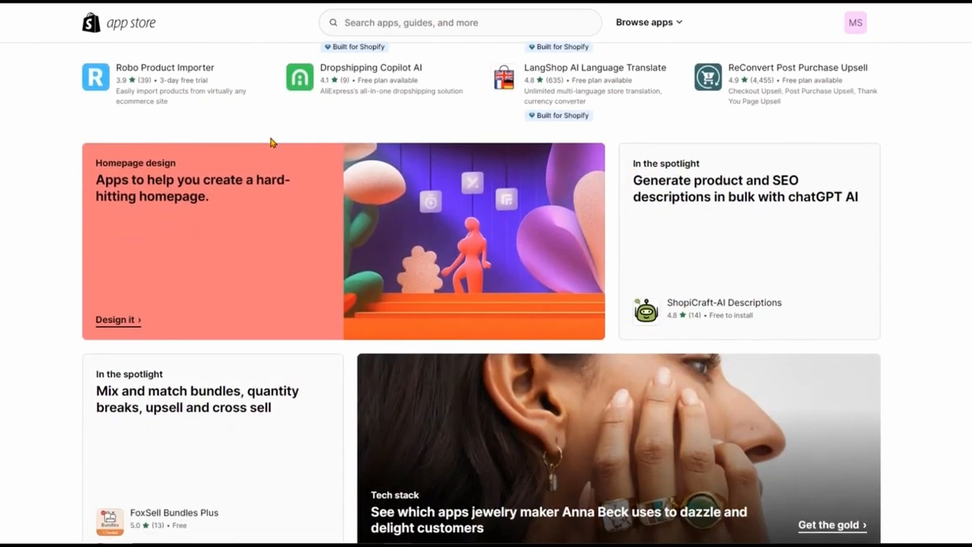
scroll(272, 141, down, 1)
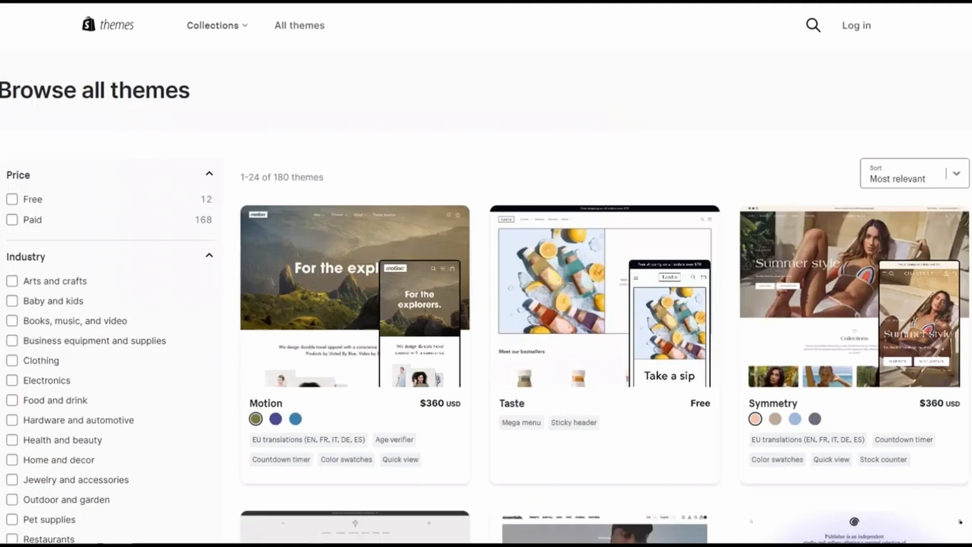
scroll(401, 182, down, 2)
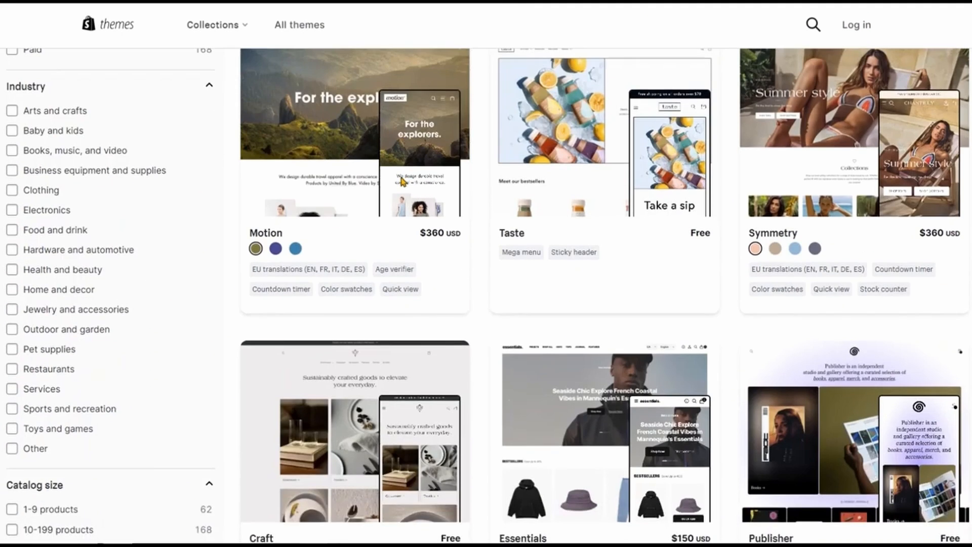
scroll(402, 181, down, 1)
scroll(401, 181, down, 2)
scroll(403, 181, down, 1)
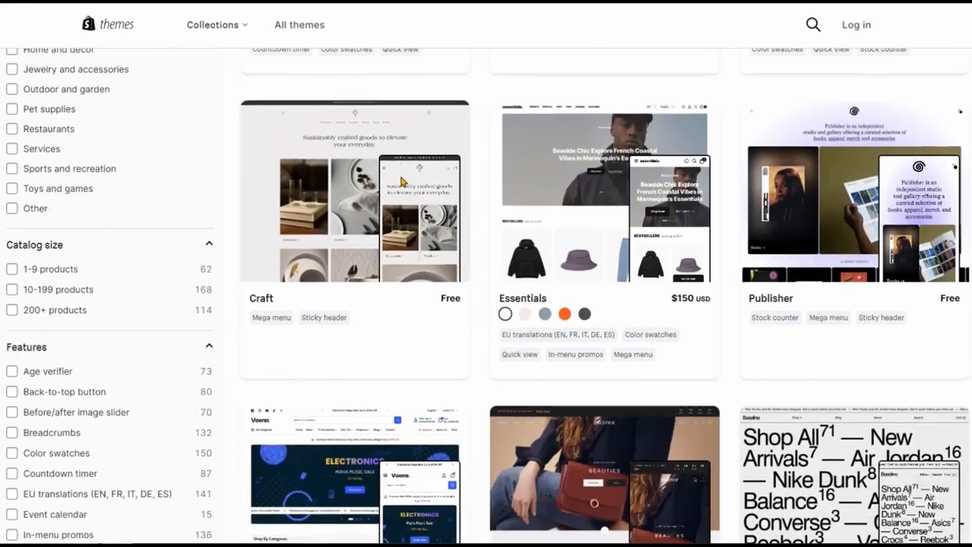
scroll(402, 181, down, 2)
scroll(402, 181, down, 2)
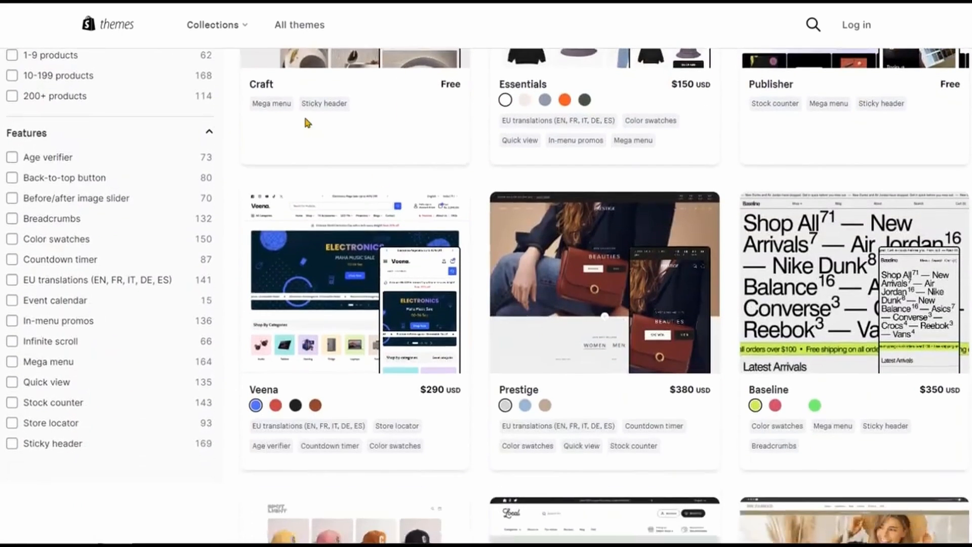